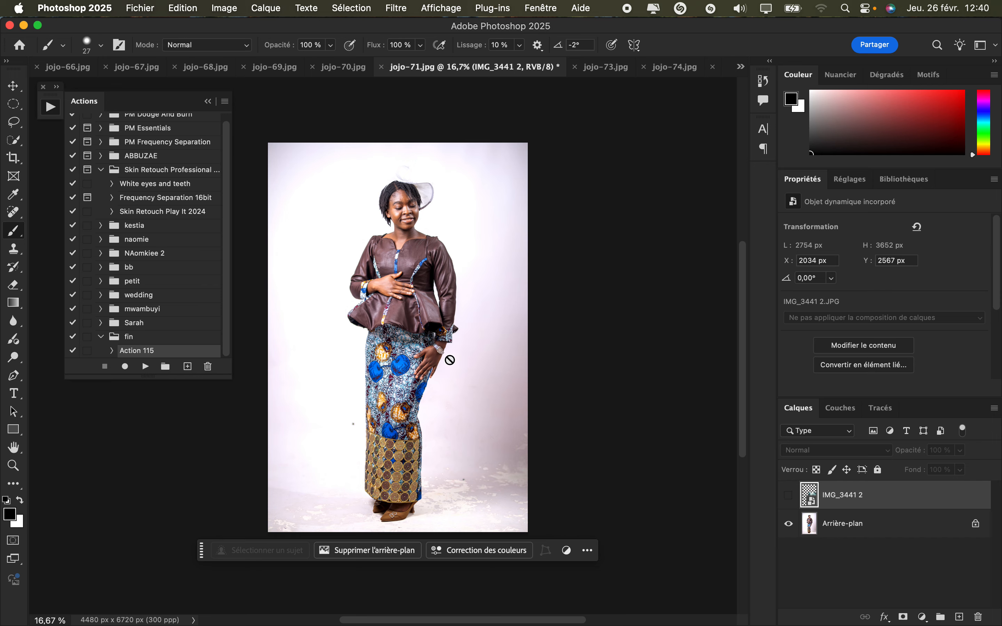
# Select the woman on the Arrière-plan layer and extend the selection over her white hat's tip with the Quick Selection tool
pyautogui.click(840, 534)
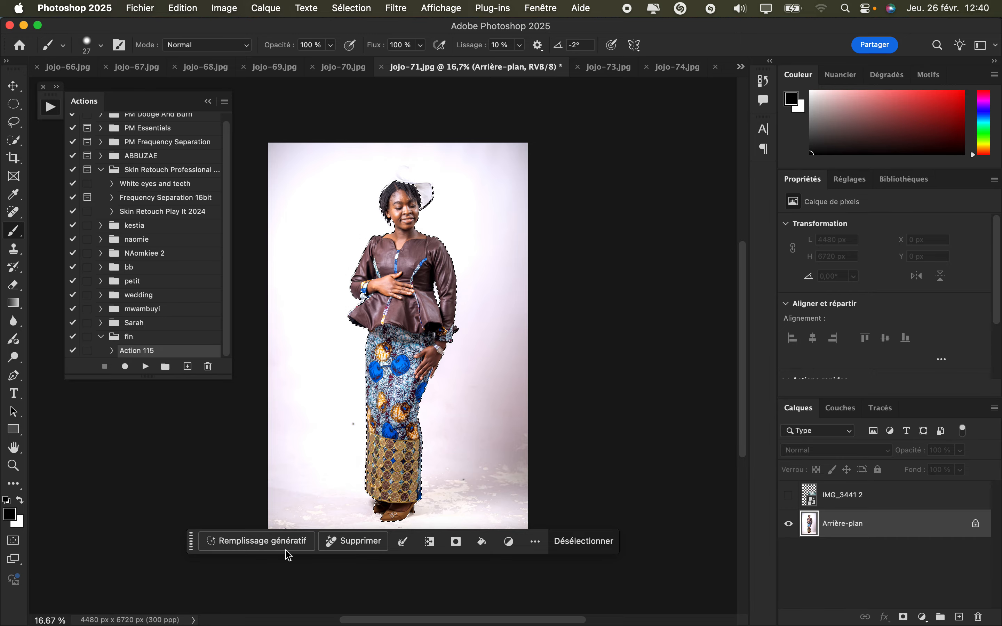
pyautogui.scroll(5, 459, 328)
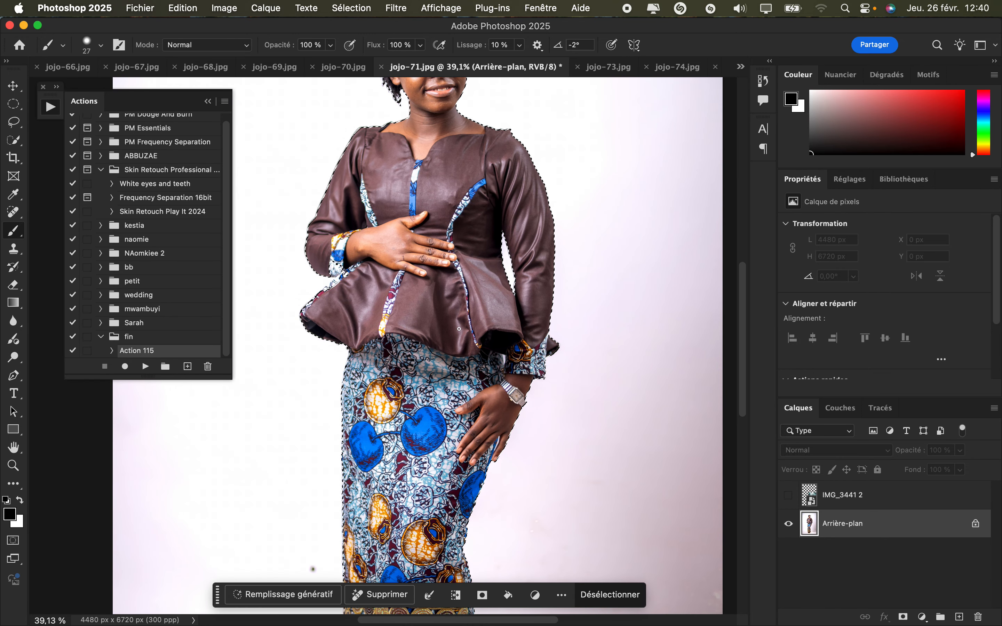
pyautogui.scroll(10, 458, 329)
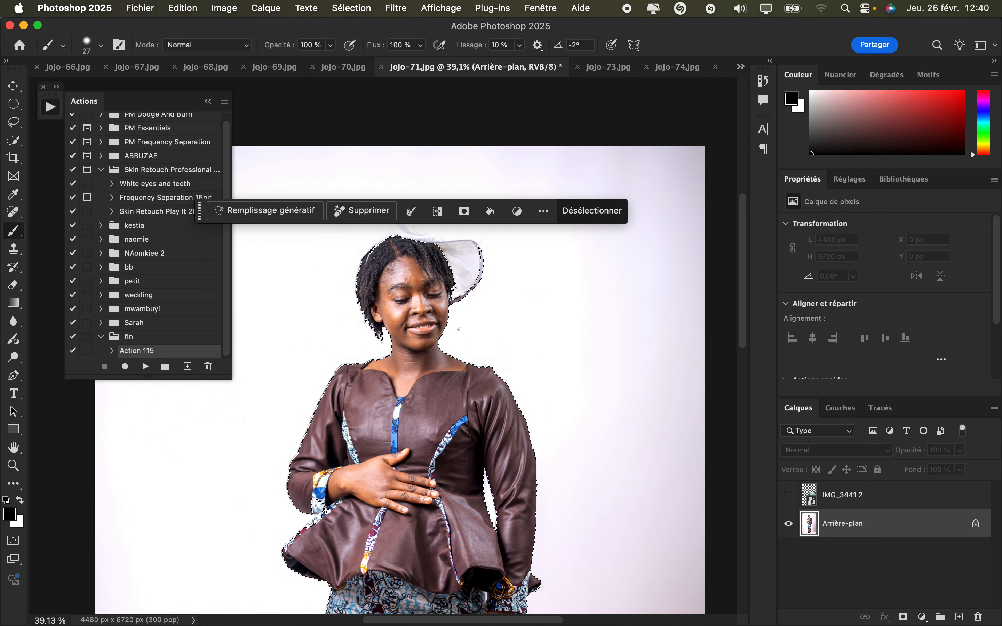
pyautogui.click(21, 146)
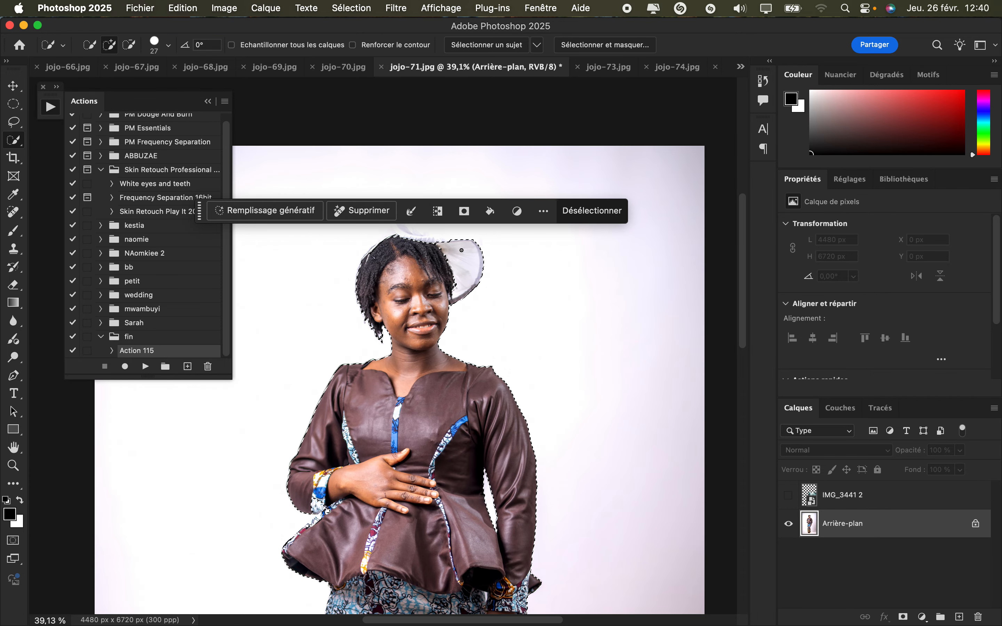
pyautogui.moveTo(461, 250); pyautogui.dragTo(396, 224)
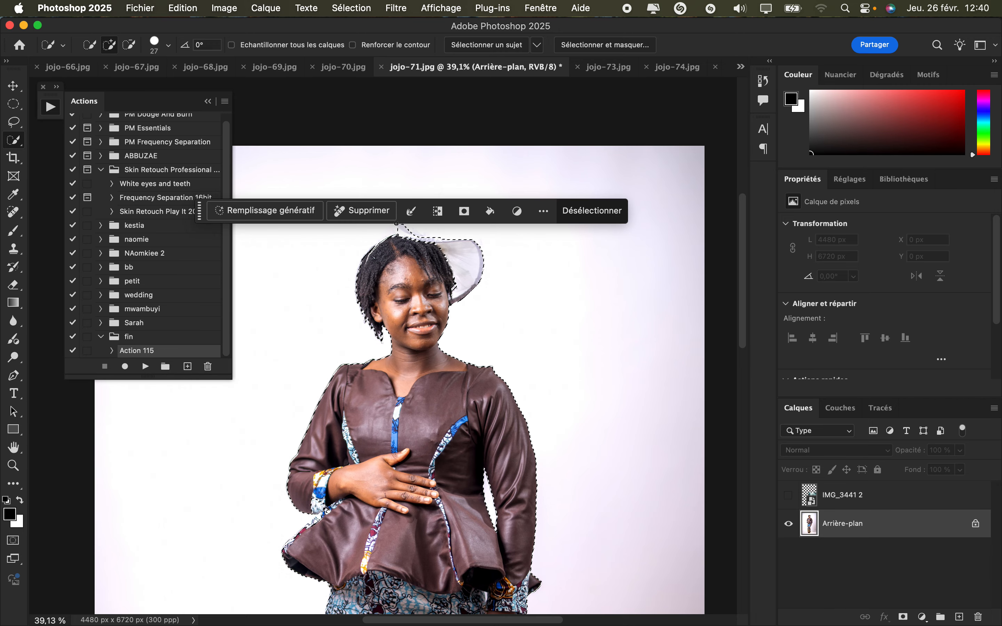
# Copy the selected woman from the Arrière-plan layer to a new layer
pyautogui.scroll(3, 455, 300)
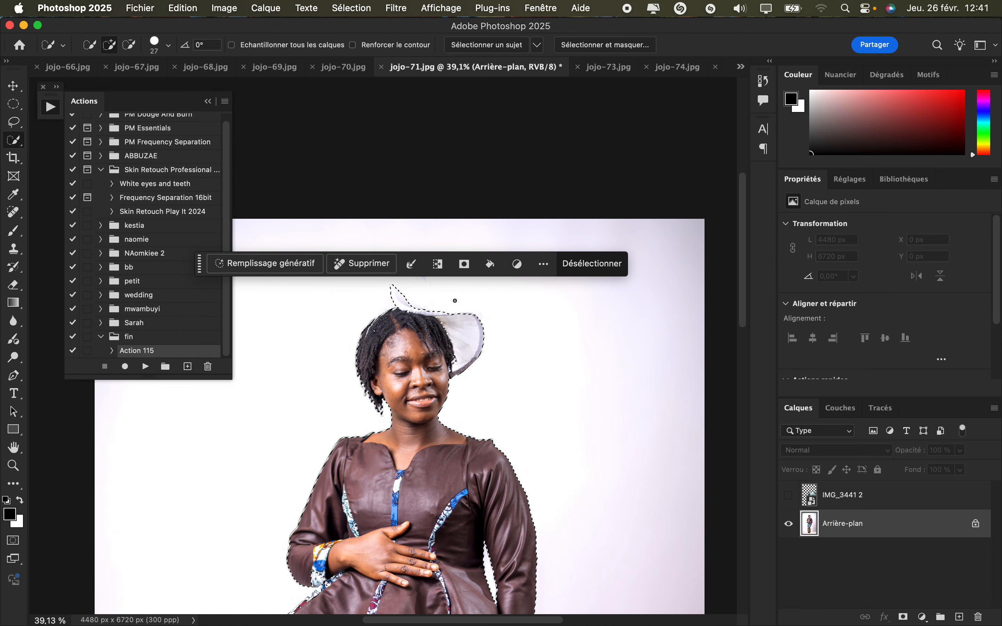
pyautogui.scroll(3, 455, 300)
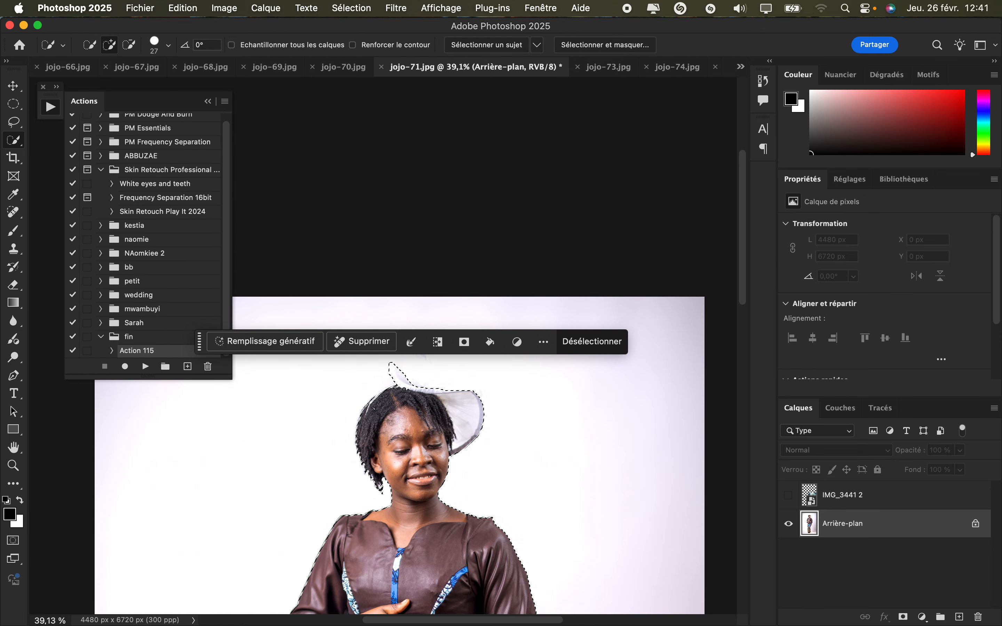
pyautogui.scroll(-3, 457, 408)
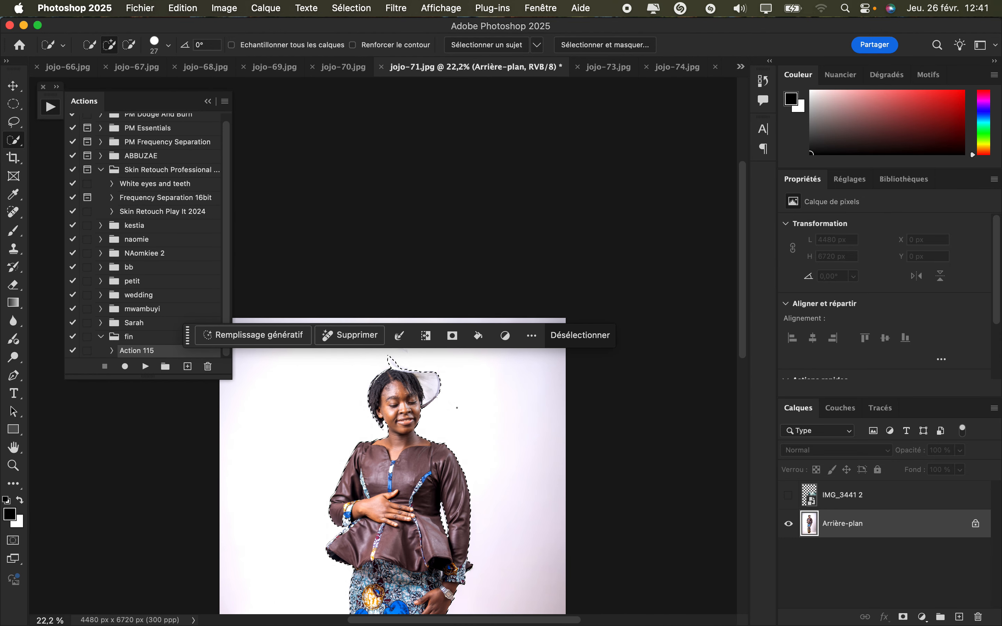
pyautogui.scroll(-3, 457, 408)
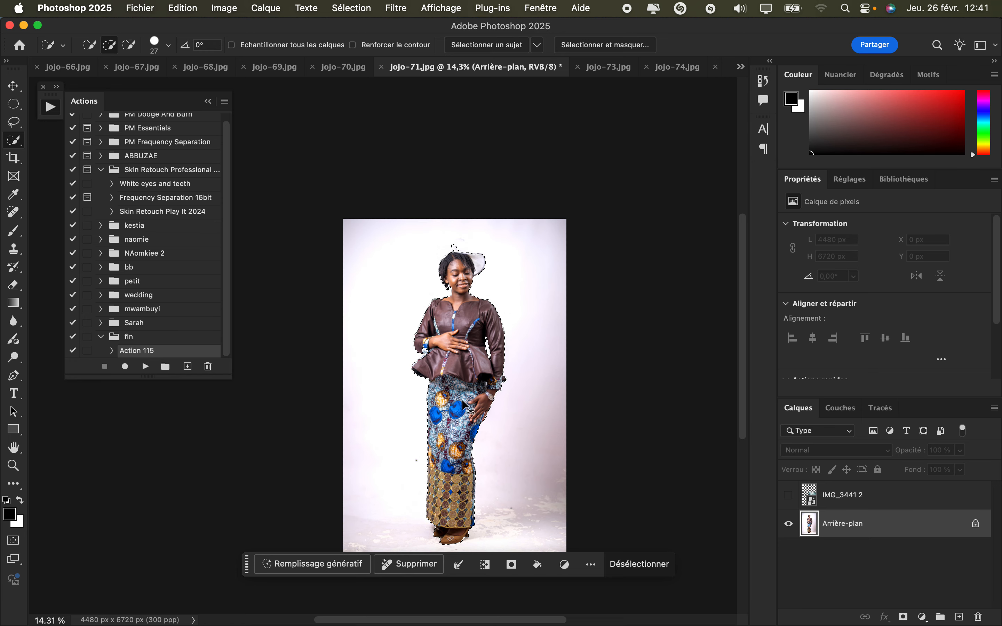
pyautogui.press('super+j')
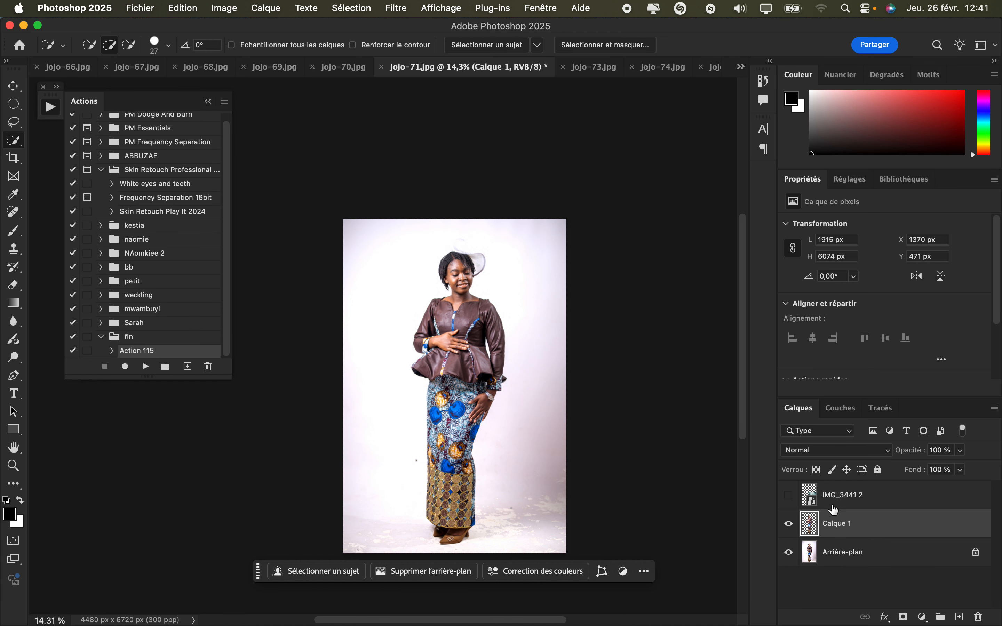
# Move the IMG_3441 2 backdrop layer between Calque 1 and Arrière-plan
pyautogui.click(844, 497)
pyautogui.click(789, 495)
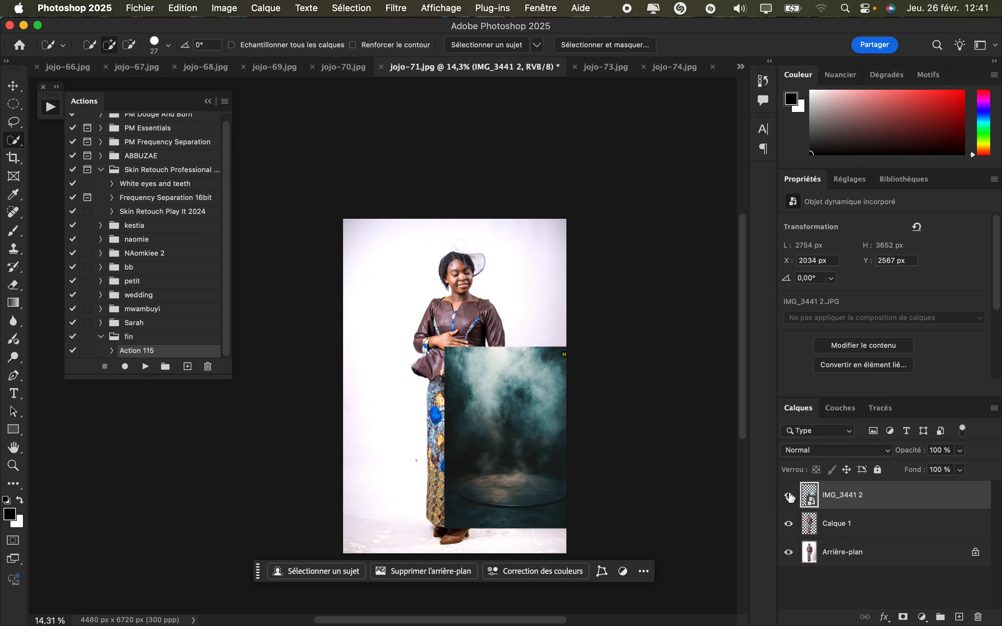
pyautogui.click(789, 496)
pyautogui.moveTo(839, 497); pyautogui.dragTo(844, 541)
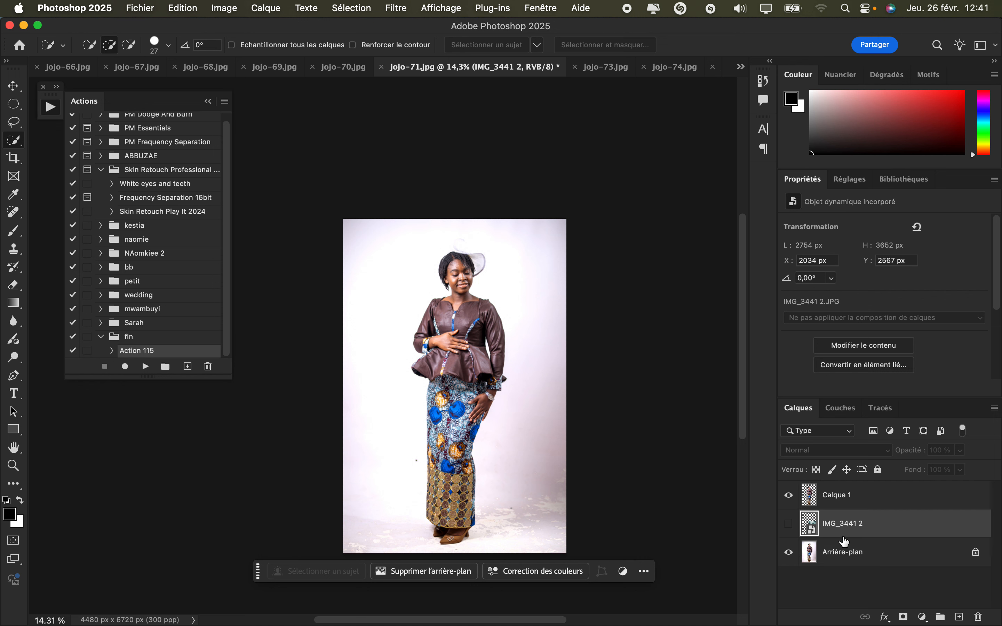
# Hide Calque 1, activate the Move tool, and show the IMG_3441 2 backdrop above the visible Arrière-plan layer
pyautogui.click(789, 496)
pyautogui.click(789, 552)
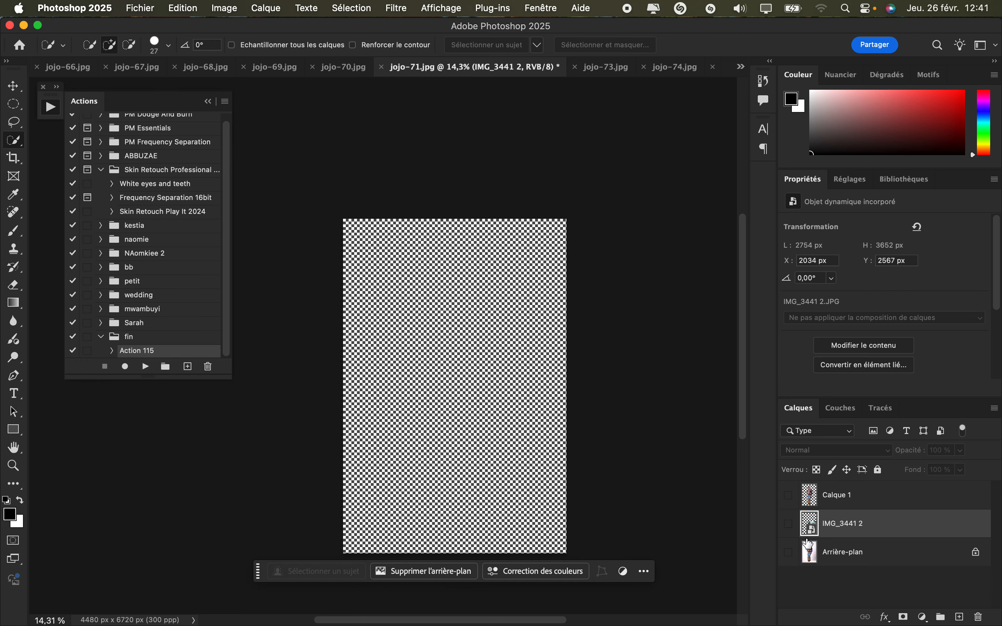
pyautogui.click(15, 87)
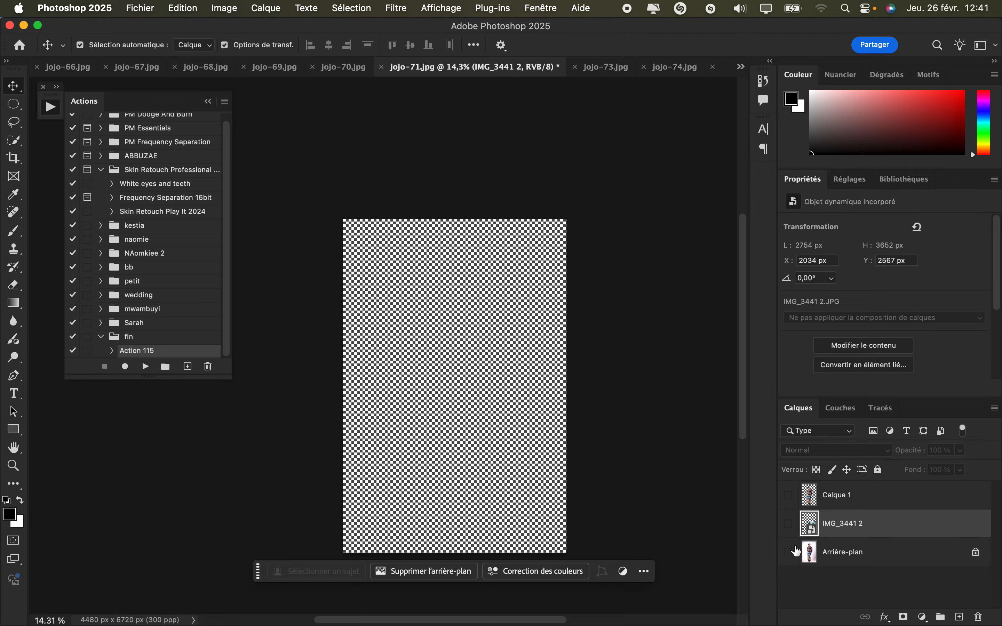
pyautogui.click(461, 322)
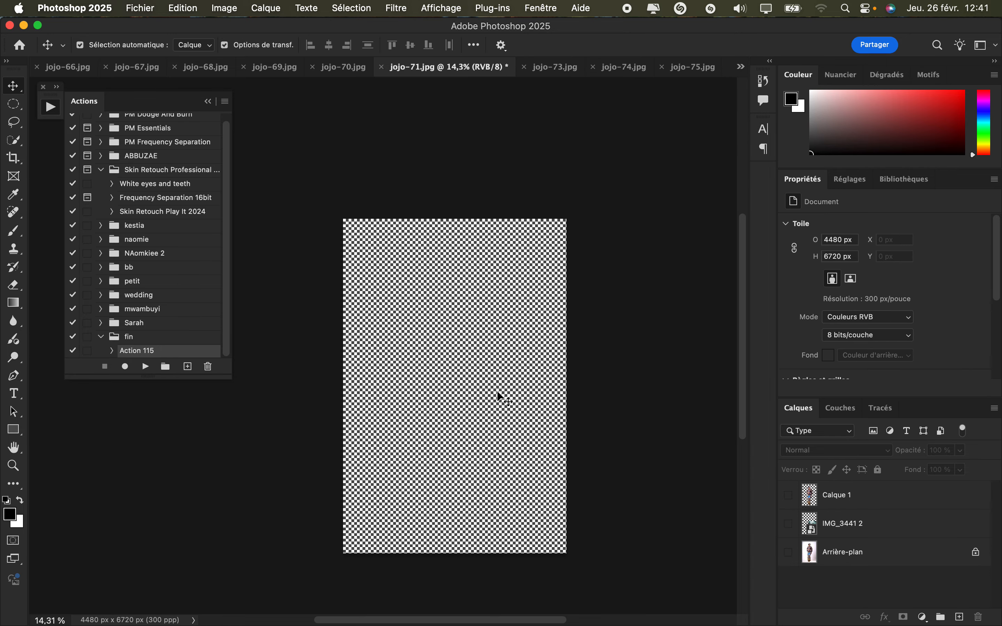
pyautogui.scroll(-4, 503, 411)
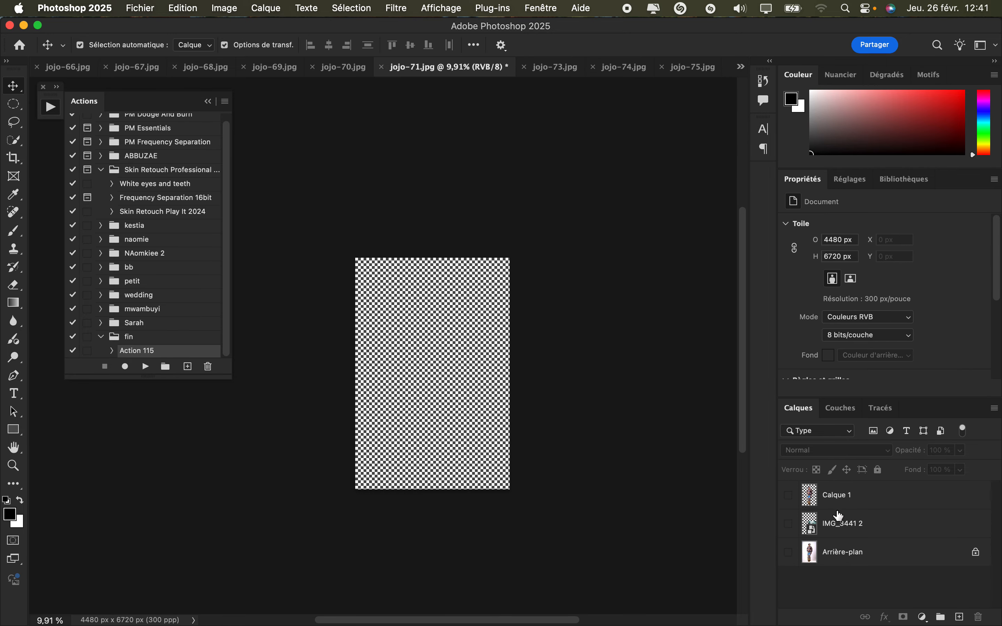
pyautogui.click(826, 530)
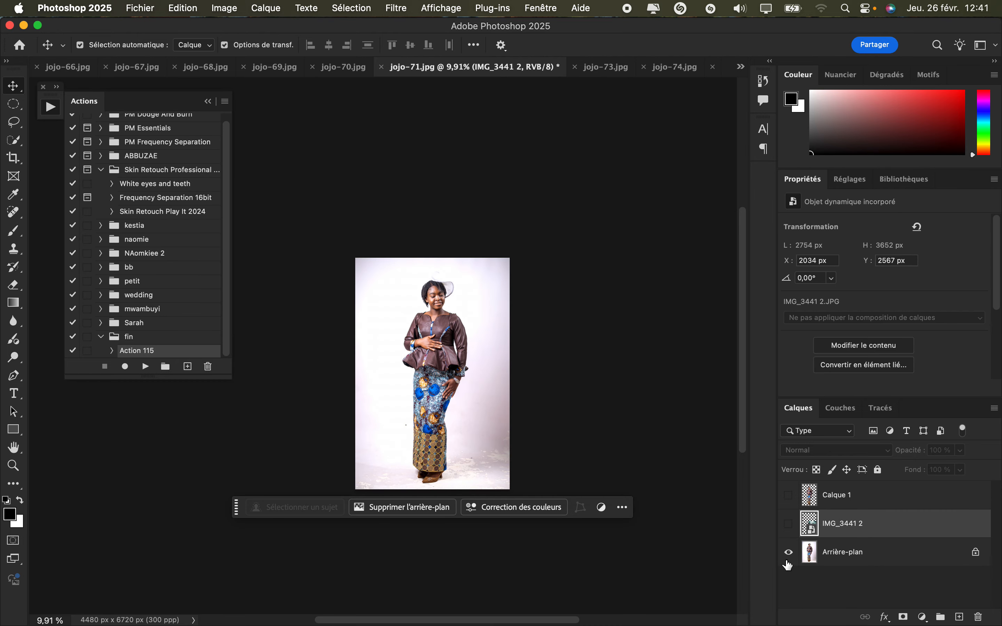
pyautogui.click(789, 553)
pyautogui.click(789, 526)
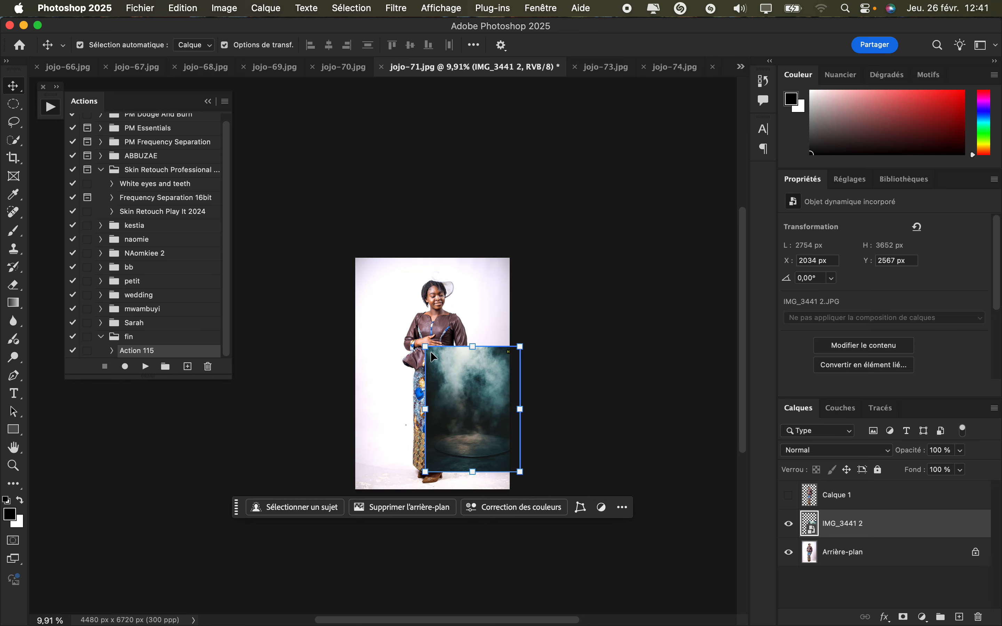
# Scale the IMG_3441 2 backdrop proportionally to about 239.10 % and show the cut-out woman on Calque 1 again
pyautogui.moveTo(425, 346); pyautogui.dragTo(333, 250)
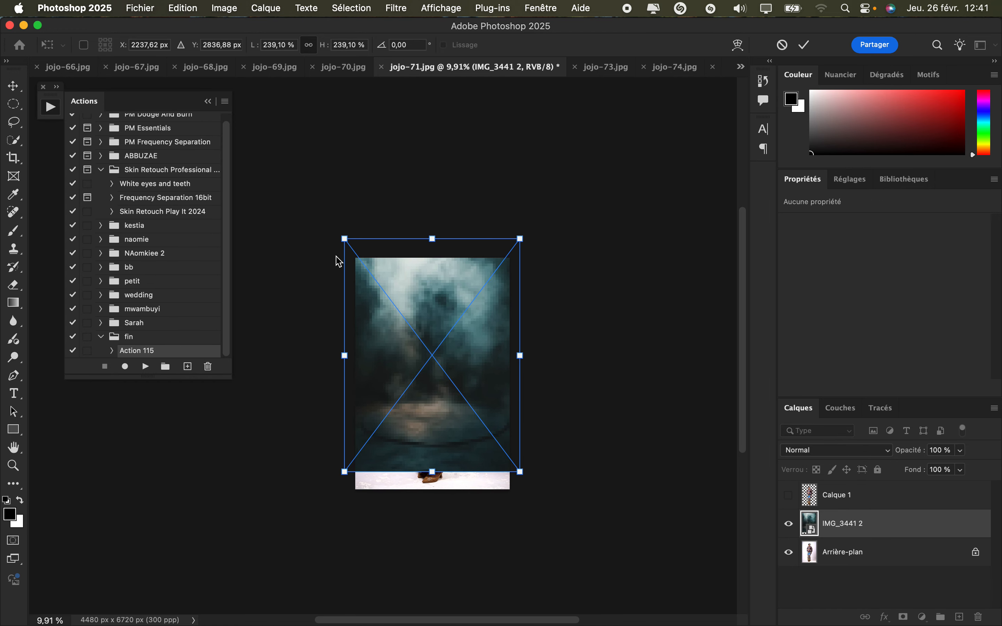
pyautogui.click(789, 495)
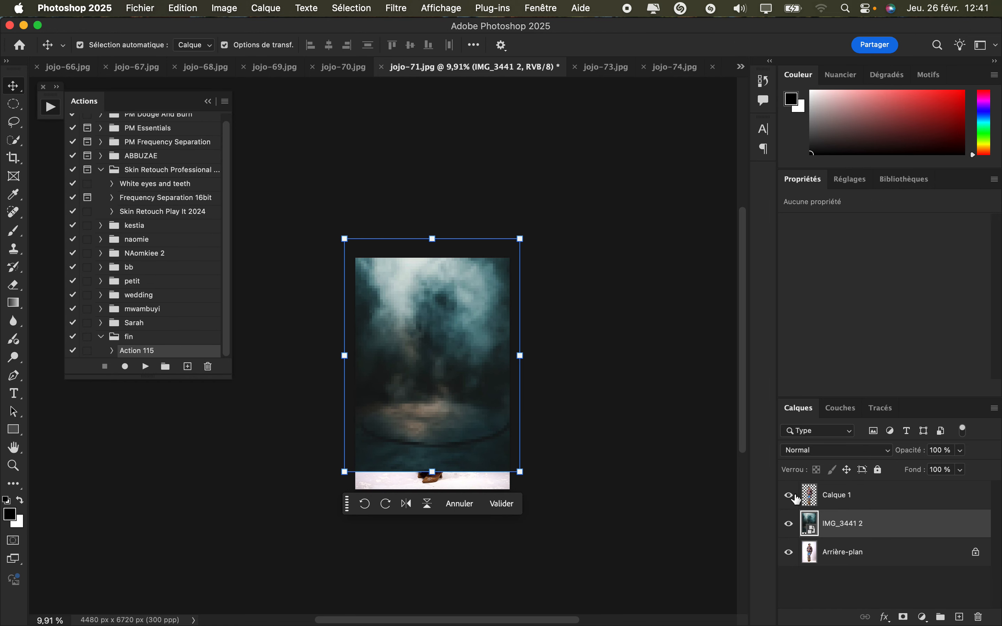
pyautogui.scroll(4, 534, 505)
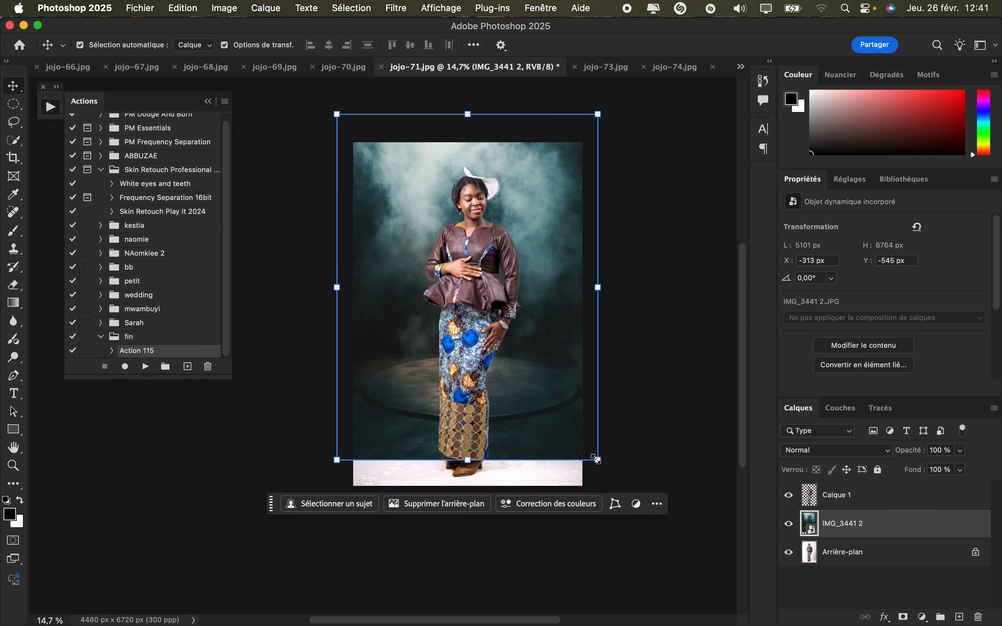
# Enlarge the IMG_3441 2 backdrop to about 298.74 % and position it to cover the canvas down to the bottom edge
pyautogui.moveTo(599, 460); pyautogui.dragTo(554, 592)
pyautogui.moveTo(559, 402); pyautogui.dragTo(535, 439)
pyautogui.moveTo(466, 153); pyautogui.dragTo(468, 126)
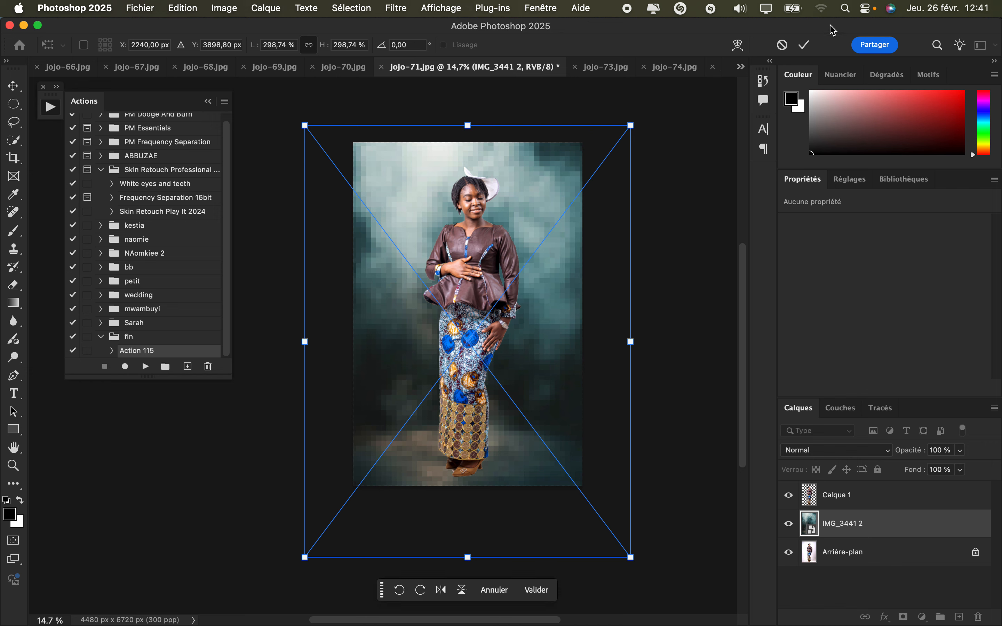
pyautogui.click(805, 44)
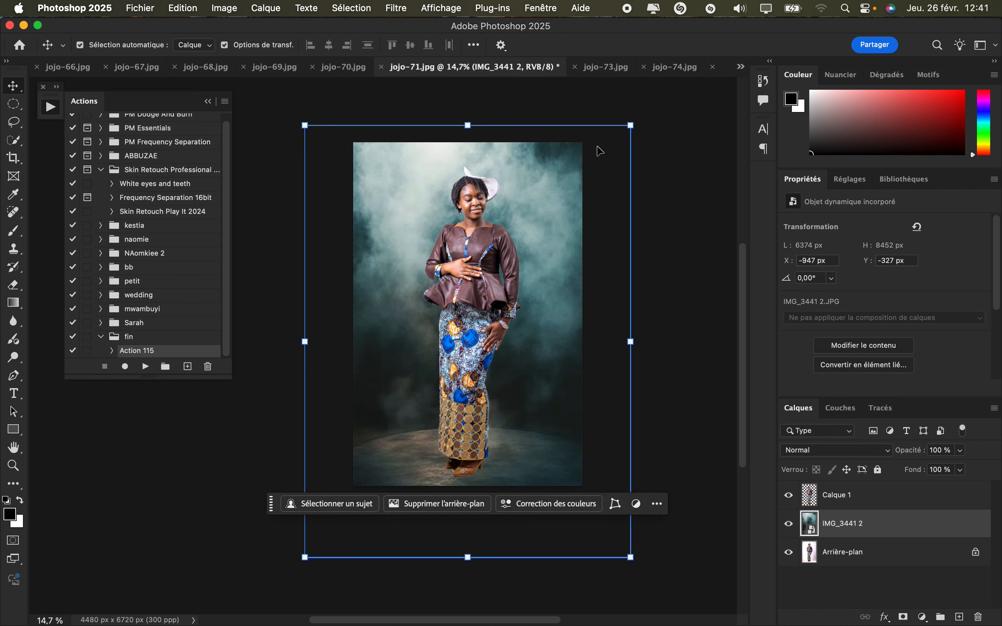
# Shift the cut-out woman left to about X 1283 px and raise the IMG_3441 2 backdrop to about Y -439 px
pyautogui.scroll(2, 483, 134)
pyautogui.moveTo(472, 292); pyautogui.dragTo(475, 301)
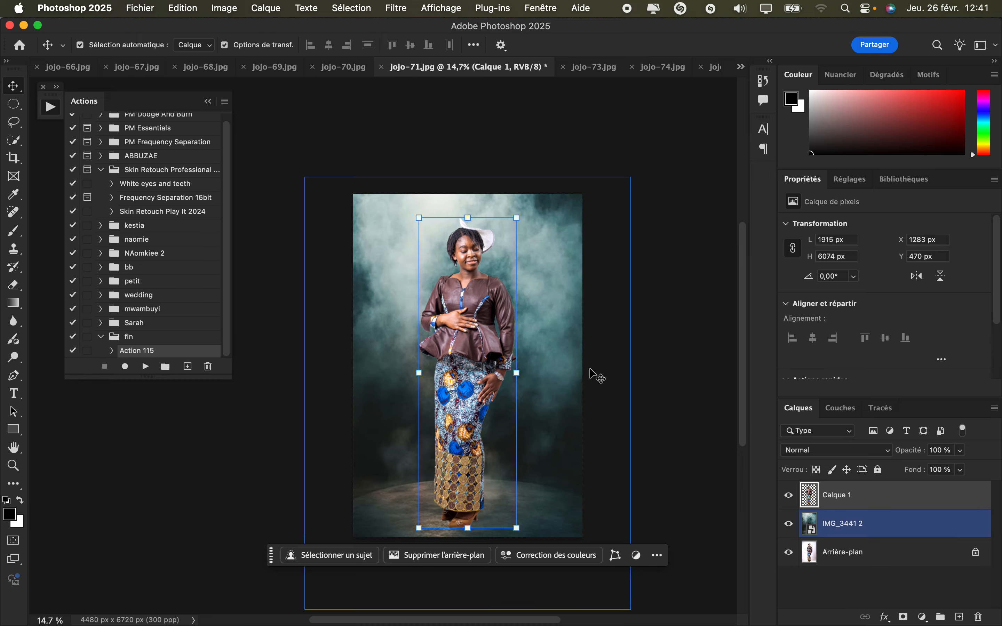
pyautogui.click(822, 523)
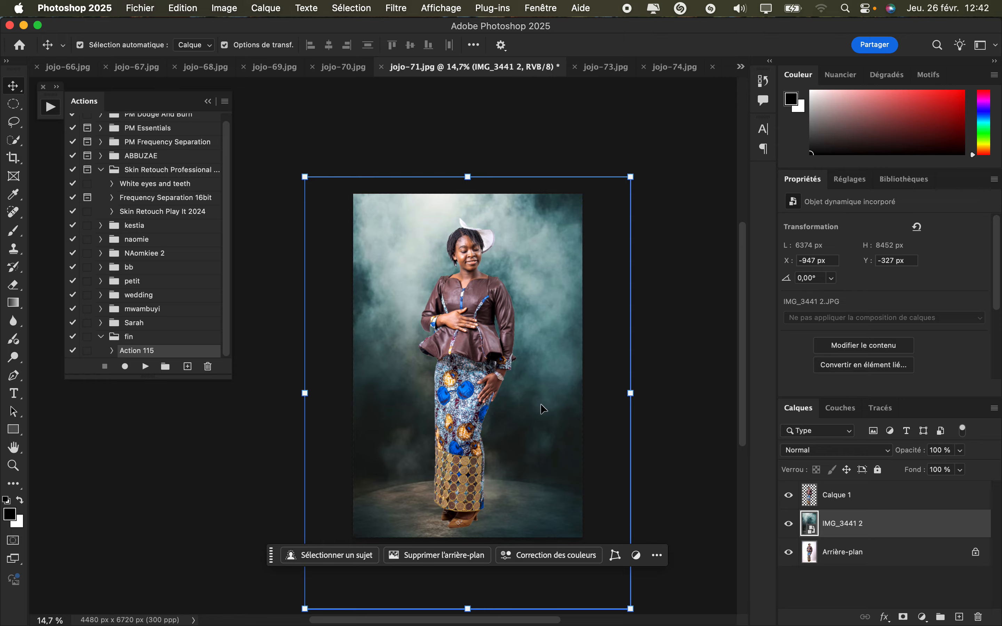
pyautogui.moveTo(541, 389); pyautogui.dragTo(536, 400)
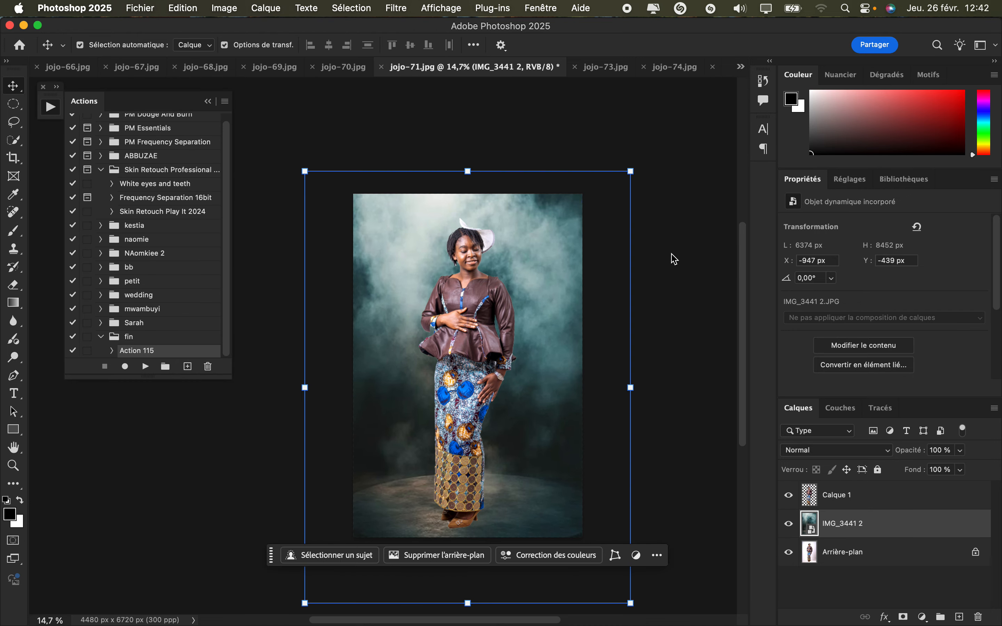
# Paste the copied layer group above Calque 1 and set its opacity to 54 %
pyautogui.click(671, 242)
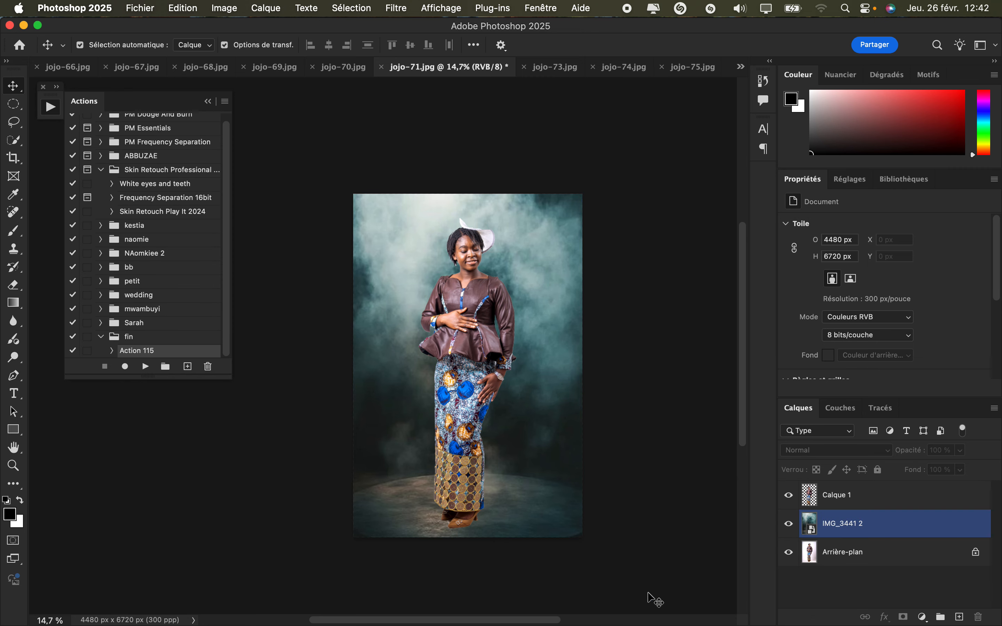
pyautogui.click(836, 501)
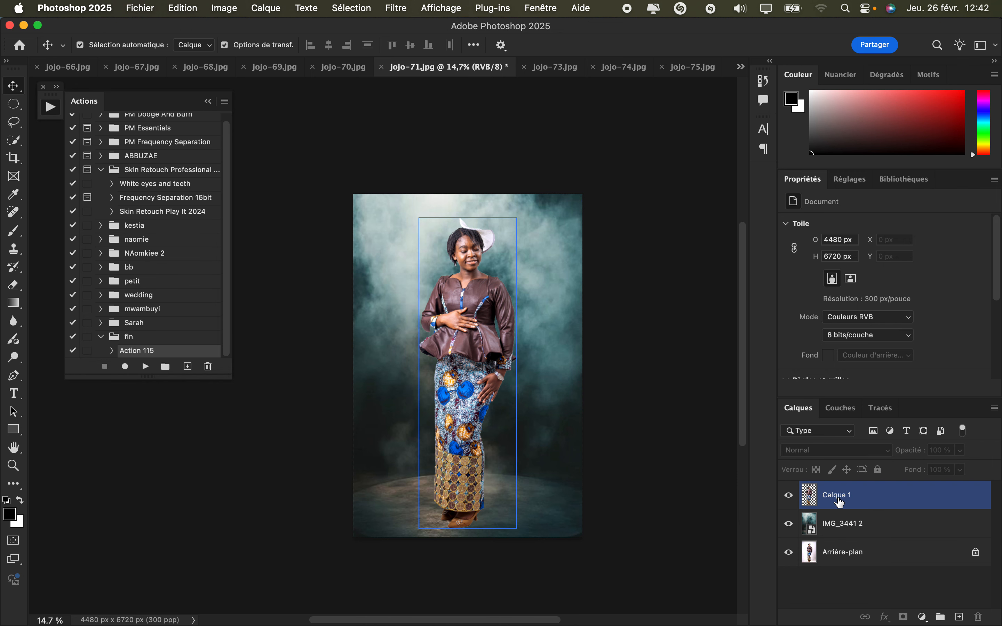
pyautogui.click(839, 501)
pyautogui.press('super+v')
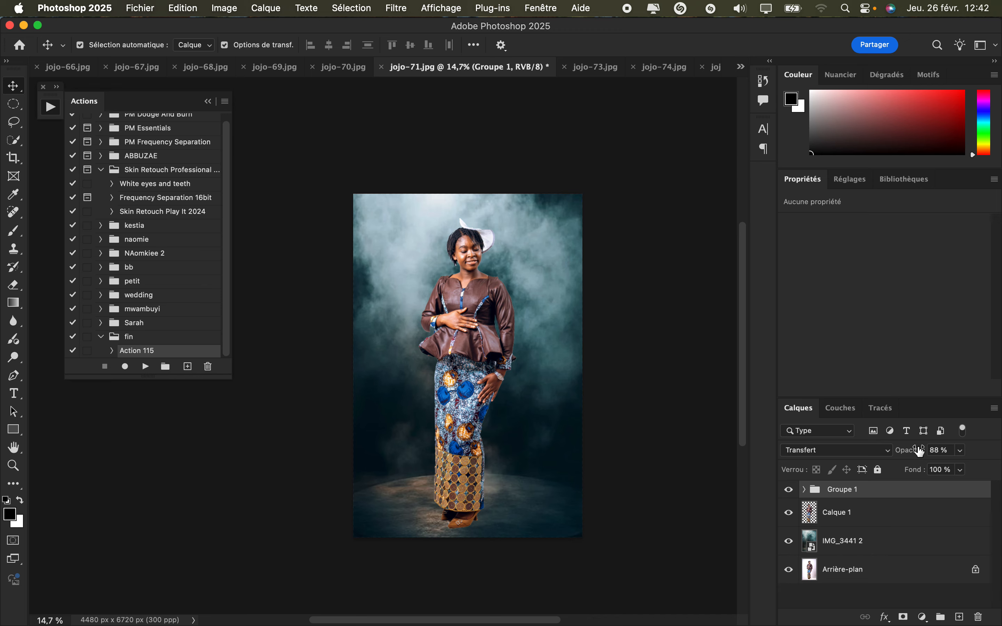
pyautogui.moveTo(917, 452); pyautogui.dragTo(896, 455)
# Merge Groupe 1, Calque 1, IMG_3441 2 and Arrière-plan into a single layer
pyautogui.click(827, 571)
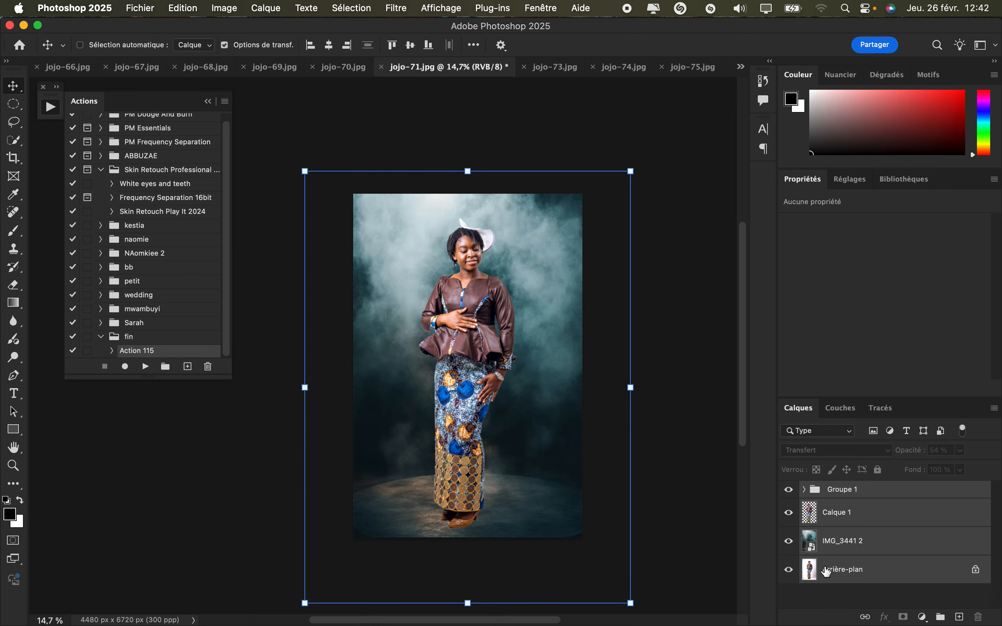
pyautogui.press('super+e')
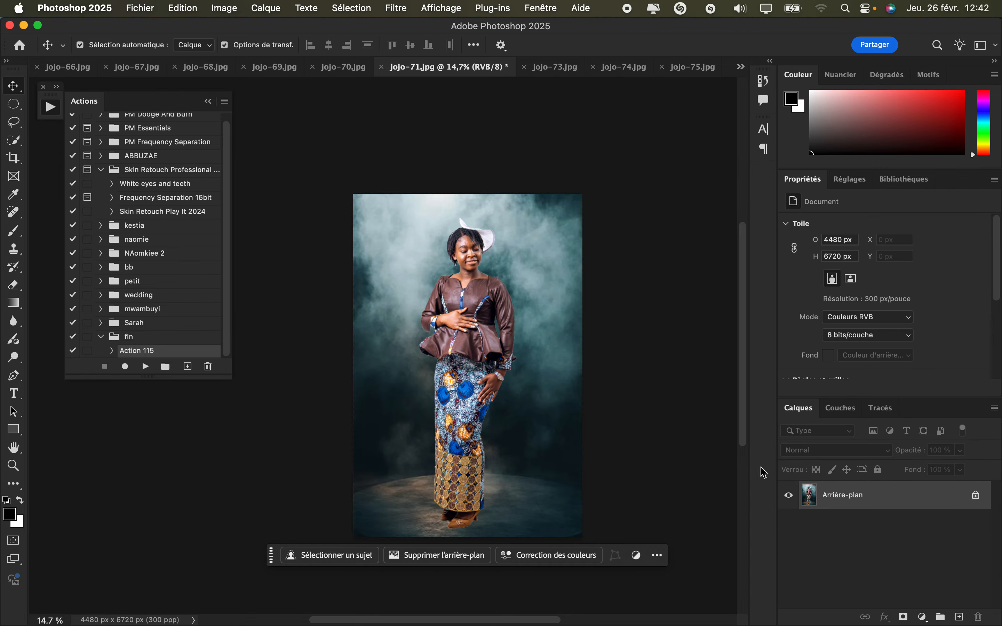
pyautogui.click(396, 8)
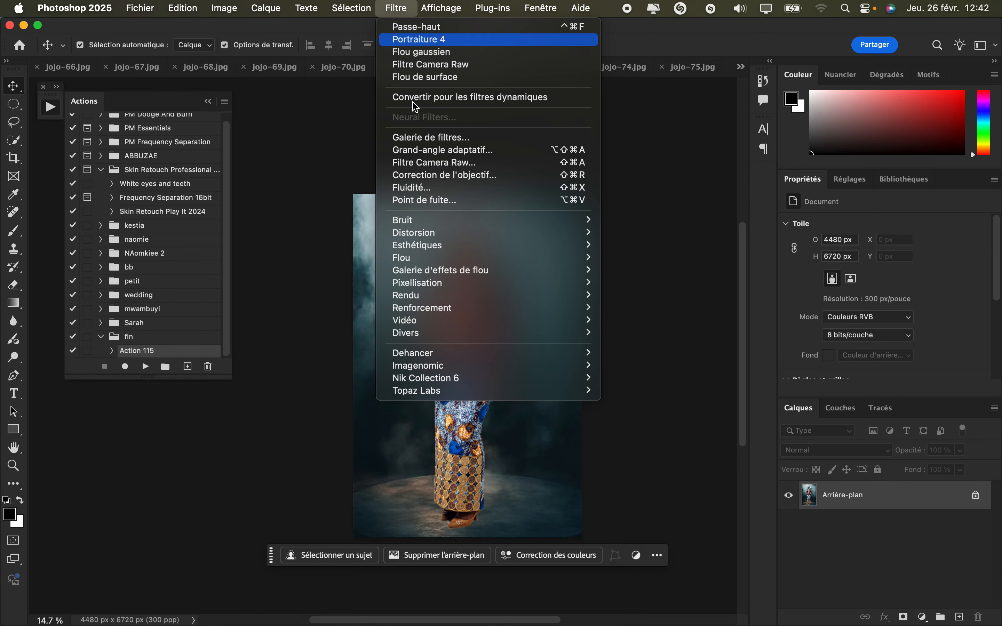
pyautogui.click(441, 170)
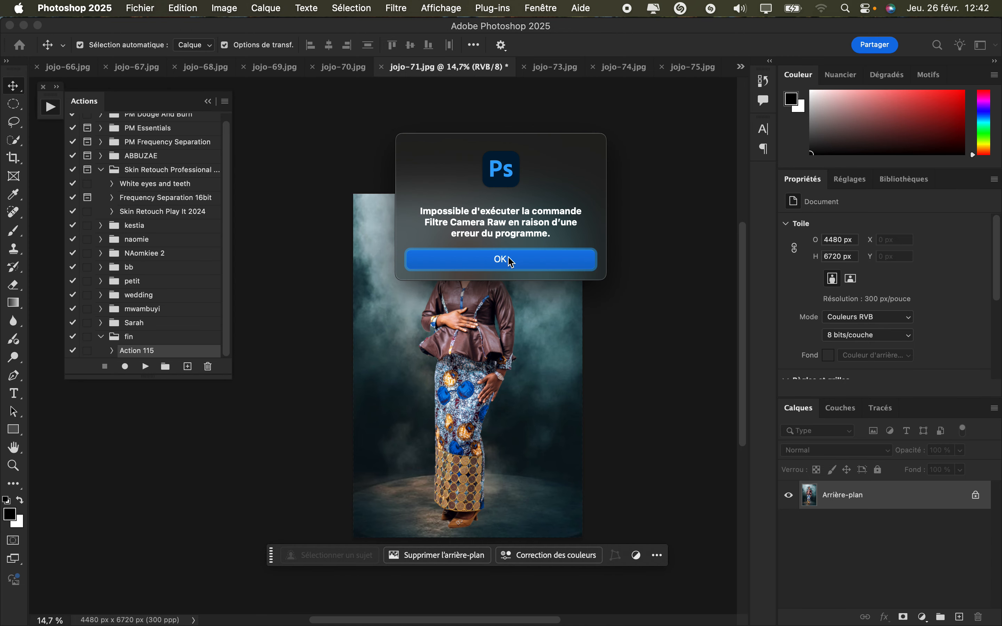
pyautogui.click(505, 259)
# Open the merged image in the Camera Raw filter
pyautogui.click(392, 8)
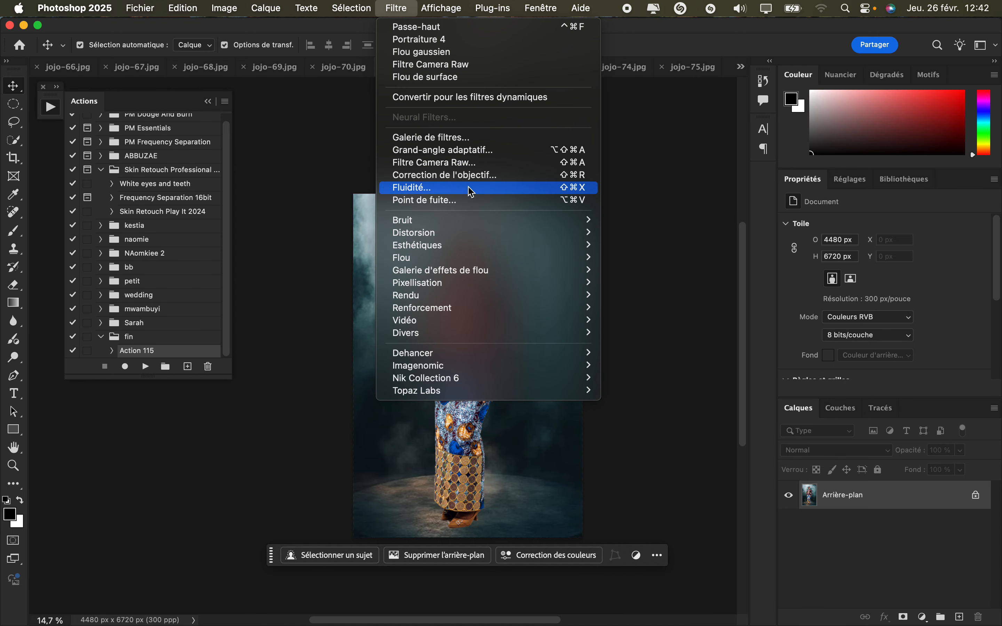
pyautogui.click(460, 163)
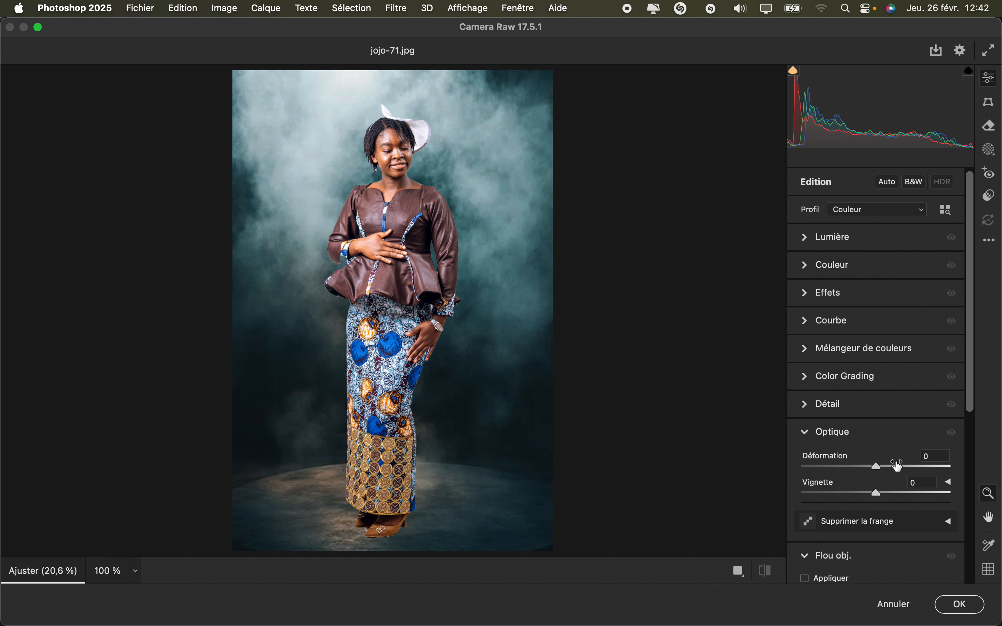
# Enable lens blur on the merged portrait, slightly raise its blur level, and accept the Camera Raw edits
pyautogui.scroll(-5, 898, 459)
pyautogui.scroll(-1, 898, 458)
pyautogui.click(805, 422)
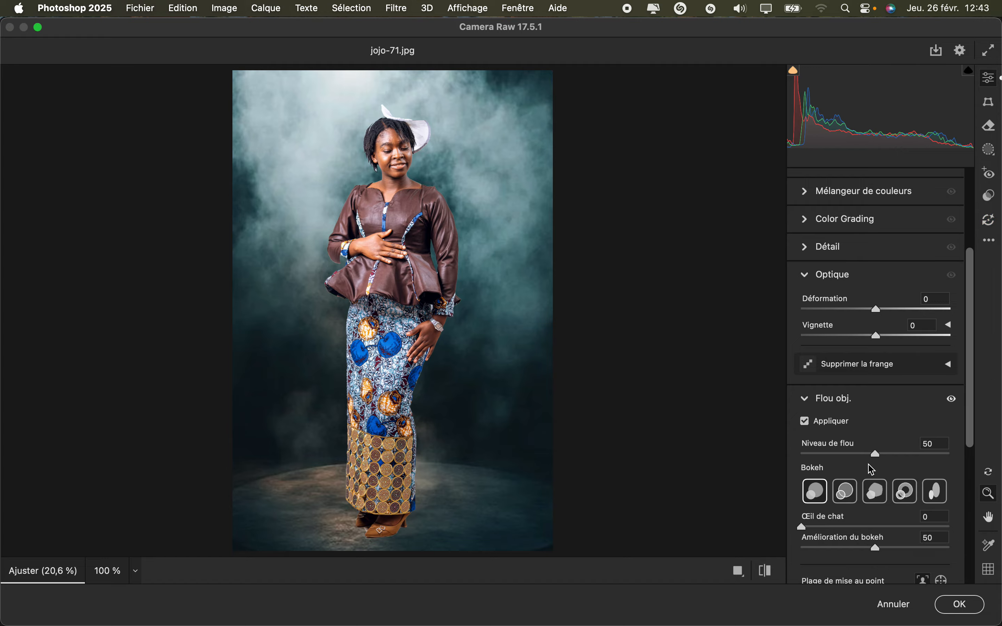
pyautogui.moveTo(880, 459); pyautogui.dragTo(885, 459)
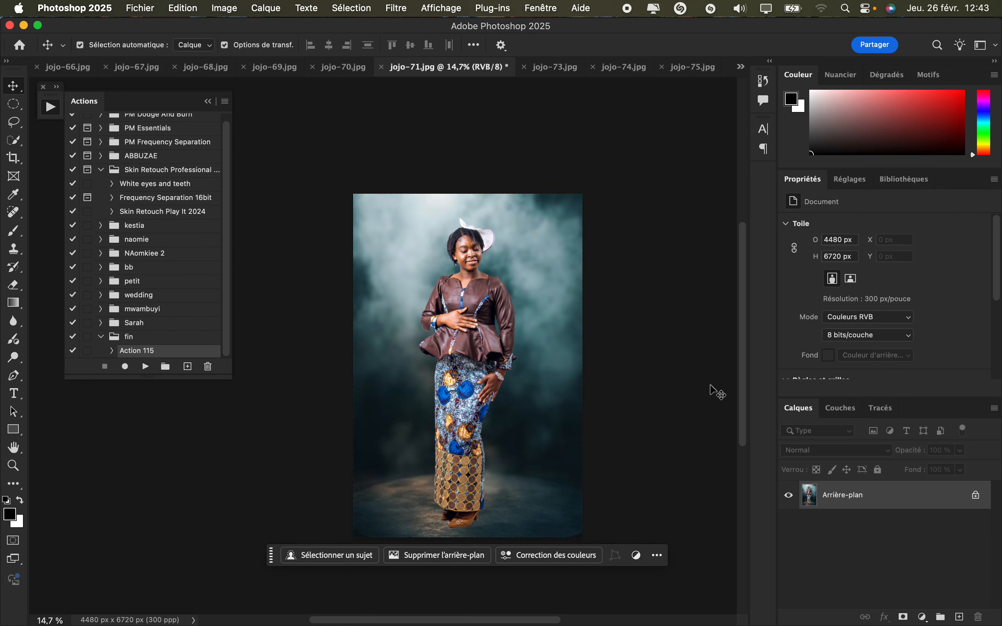
# Bring logo.png from the Finder folder Future into jojo-71.jpg and place it in the image's lower-right corner at about X 3445 px, Y 6130 px
pyautogui.hotkey('ctrl', 'Up')
pyautogui.click(703, 488)
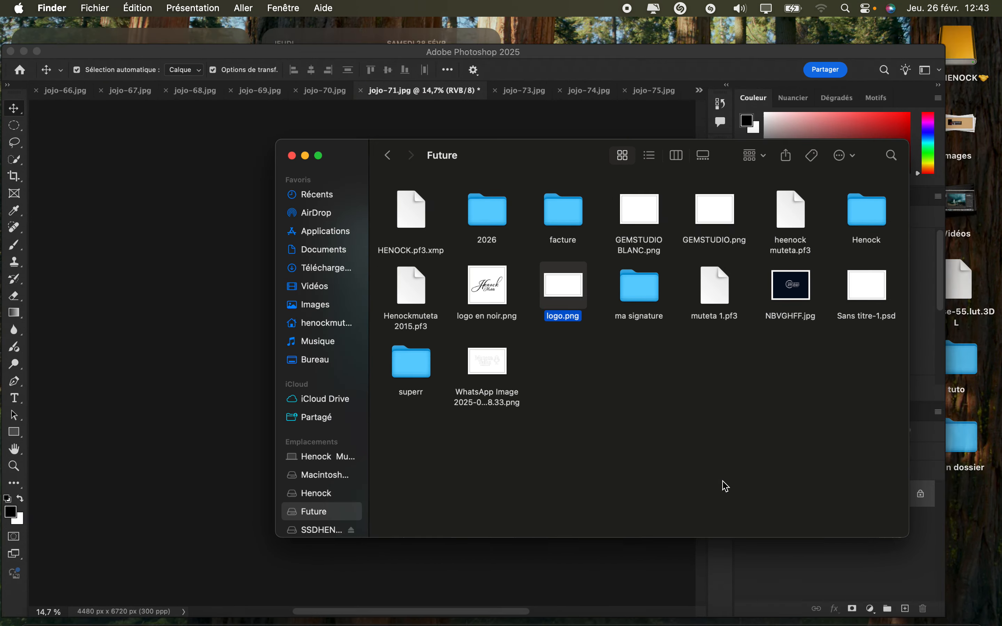
pyautogui.click(185, 411)
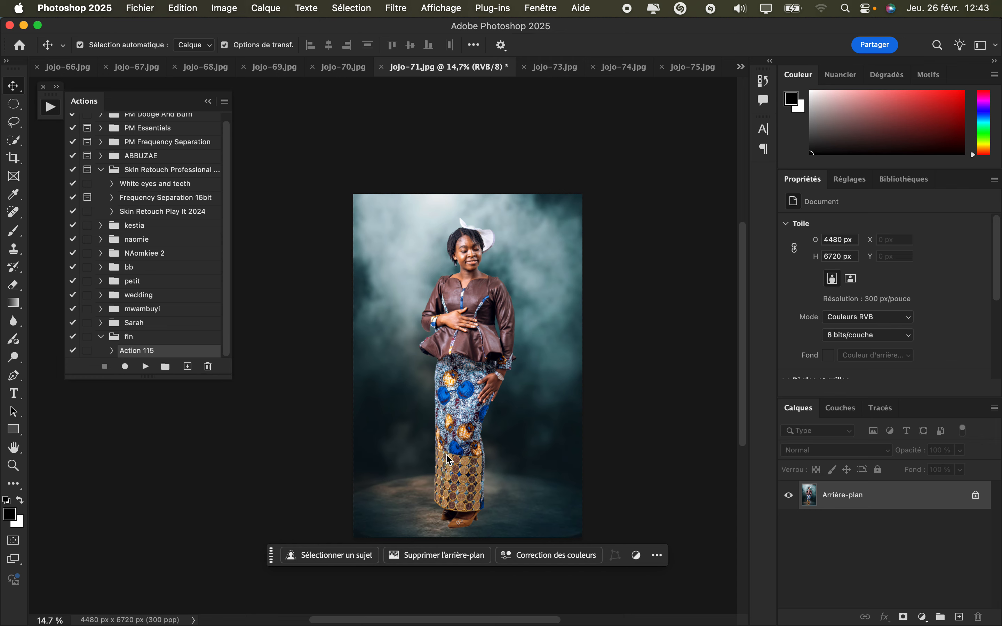
pyautogui.moveTo(585, 296); pyautogui.dragTo(559, 526)
pyautogui.click(804, 46)
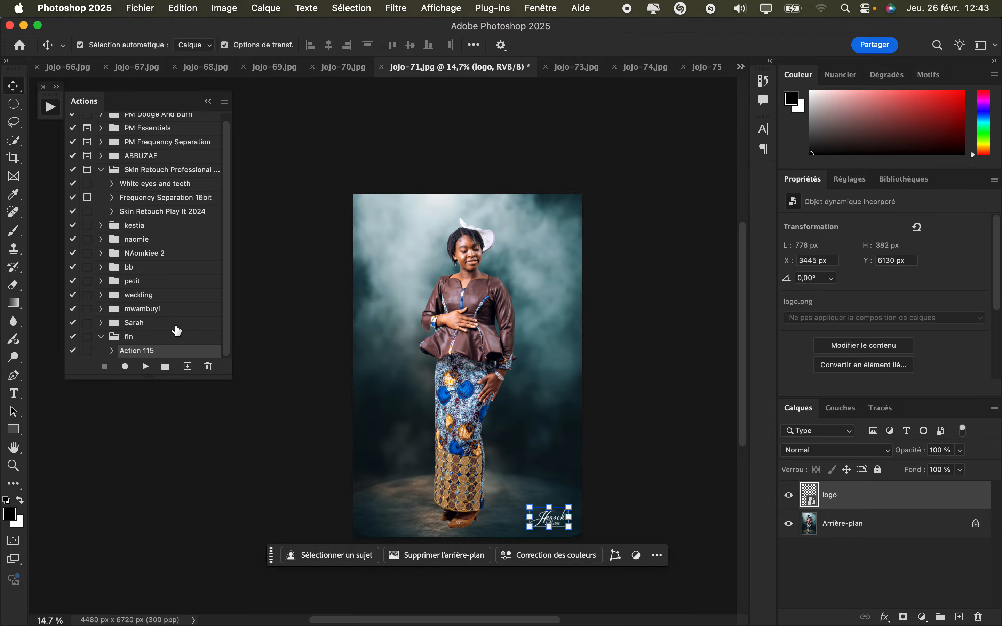
# Run Action 115 from the fin action set on the portrait with its logo
pyautogui.click(145, 367)
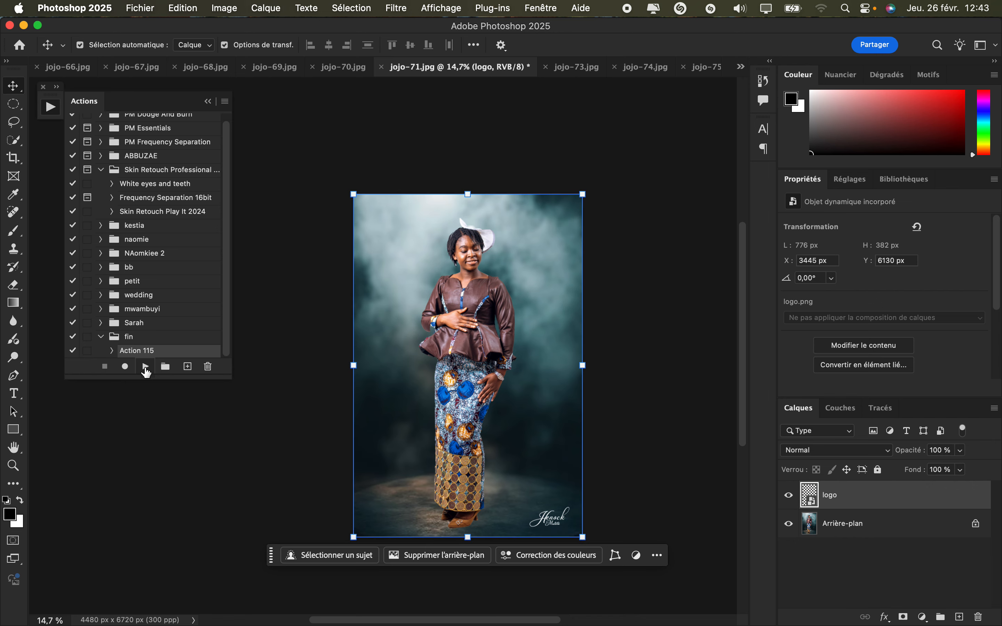